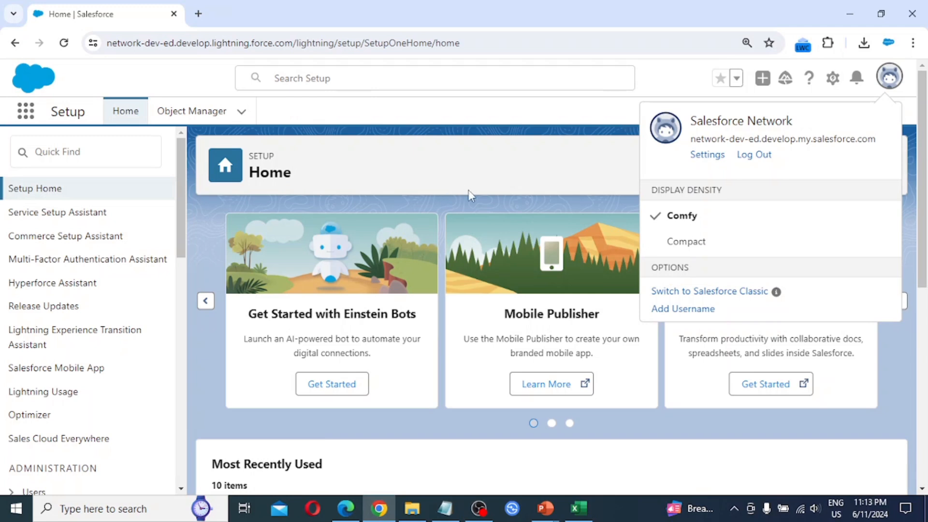
- Open the All Users list under Administration > Users, then switch to the test user's window
{"action": "scroll", "coordinate": [60, 384], "scroll_direction": "down", "scroll_amount": 3}
{"action": "left_click", "coordinate": [12, 356]}
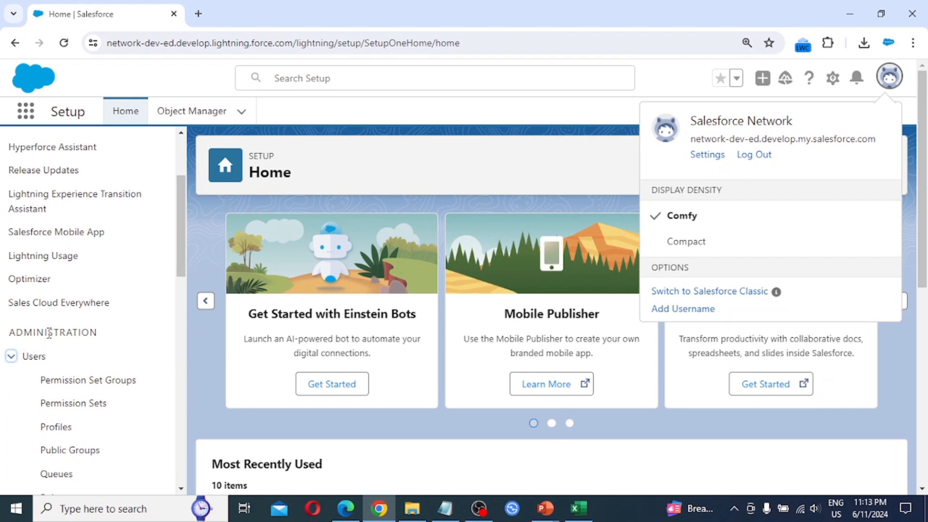
{"action": "scroll", "coordinate": [57, 333], "scroll_direction": "down", "scroll_amount": 1}
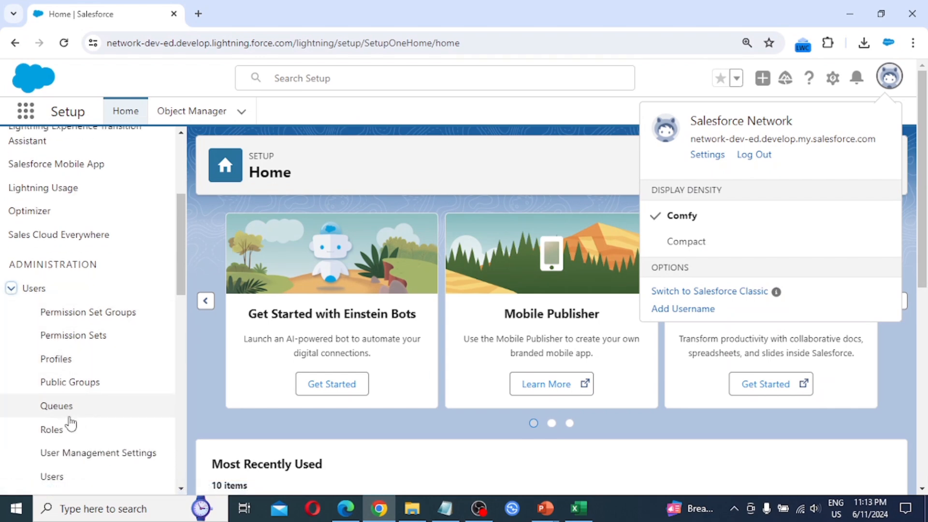
{"action": "scroll", "coordinate": [63, 419], "scroll_direction": "down", "scroll_amount": 1}
{"action": "left_click", "coordinate": [57, 414]}
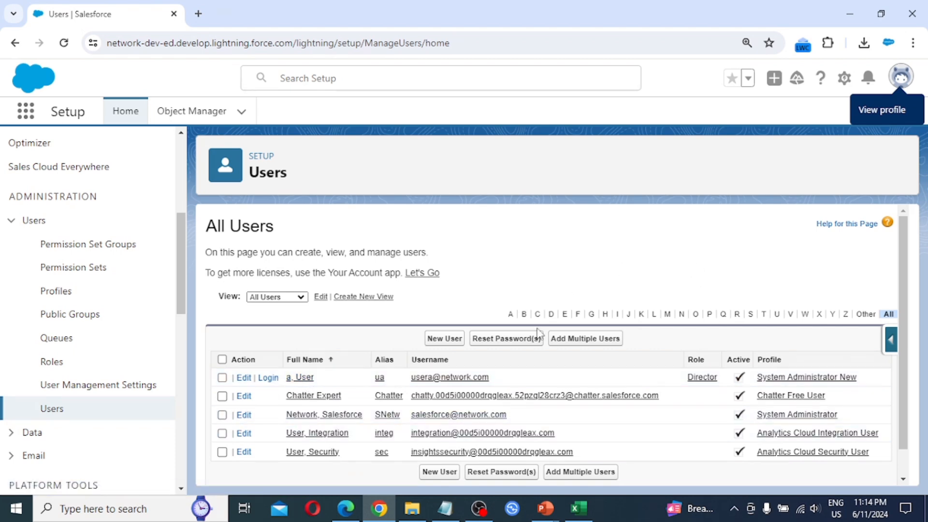
{"action": "left_click", "coordinate": [345, 507]}
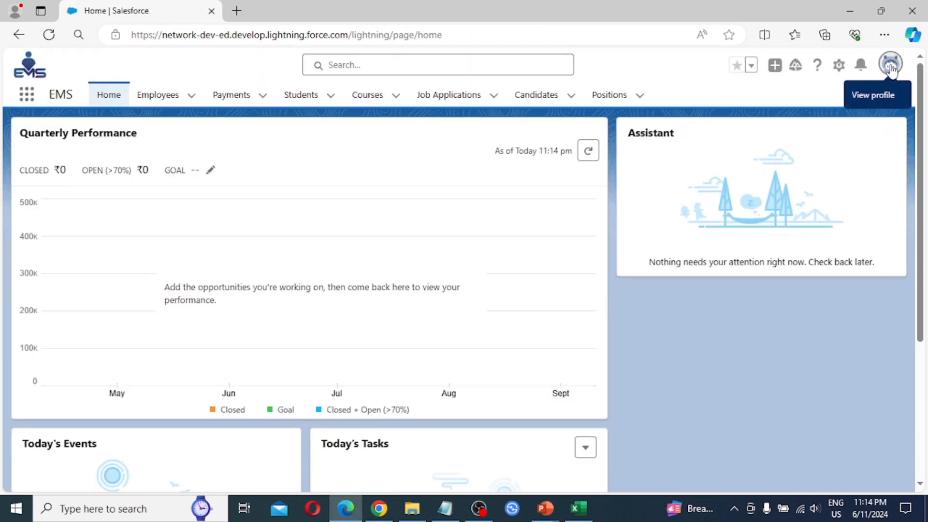
- Confirm the signed-in test user from the avatar menu and open the Students list
{"action": "left_click", "coordinate": [890, 69]}
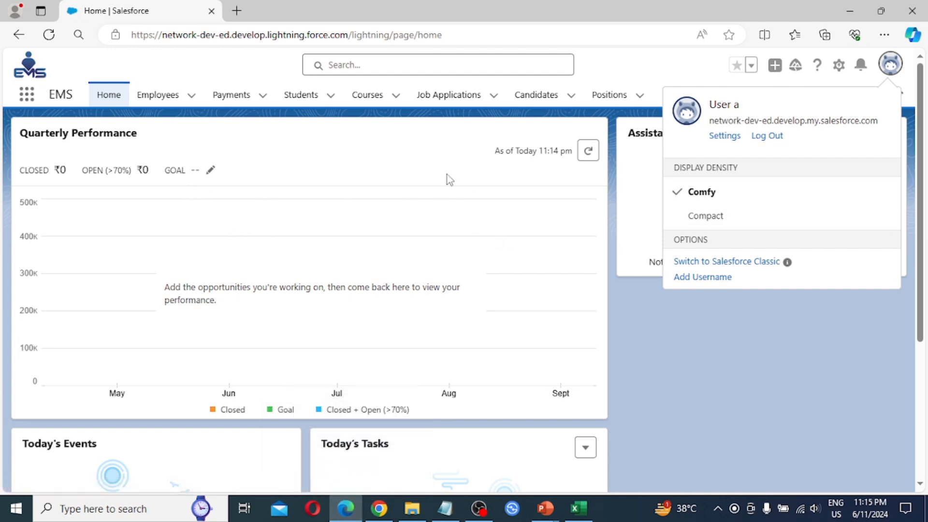
{"action": "left_click", "coordinate": [368, 155]}
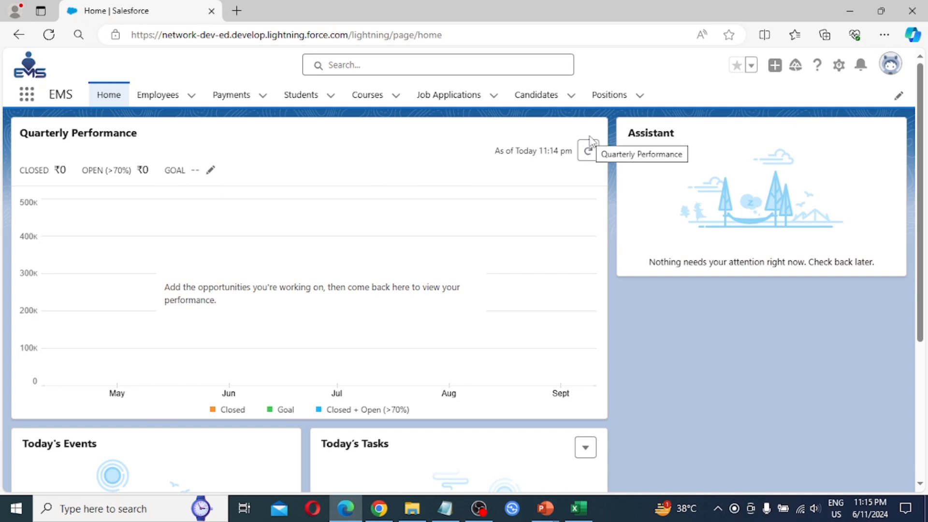
{"action": "left_click", "coordinate": [302, 98]}
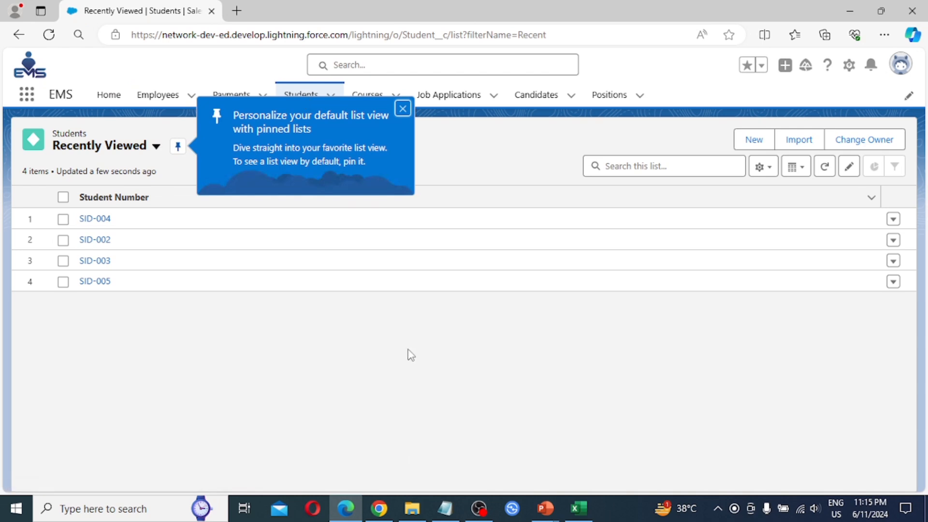
- Dismiss the pinned-lists tip, then open and cancel a New Student form
{"action": "left_click", "coordinate": [402, 109]}
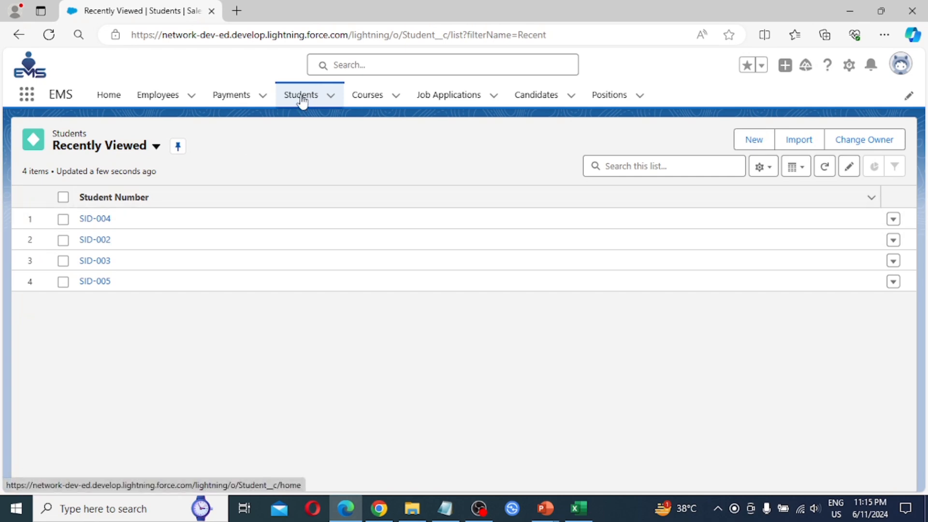
{"action": "left_click", "coordinate": [740, 141]}
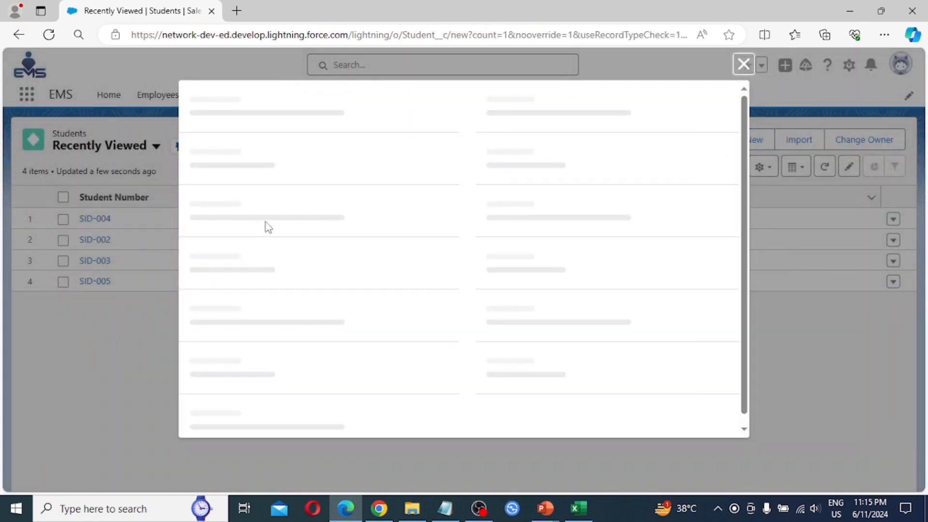
{"action": "scroll", "coordinate": [300, 285], "scroll_direction": "down", "scroll_amount": 3}
{"action": "scroll", "coordinate": [288, 281], "scroll_direction": "down", "scroll_amount": 2}
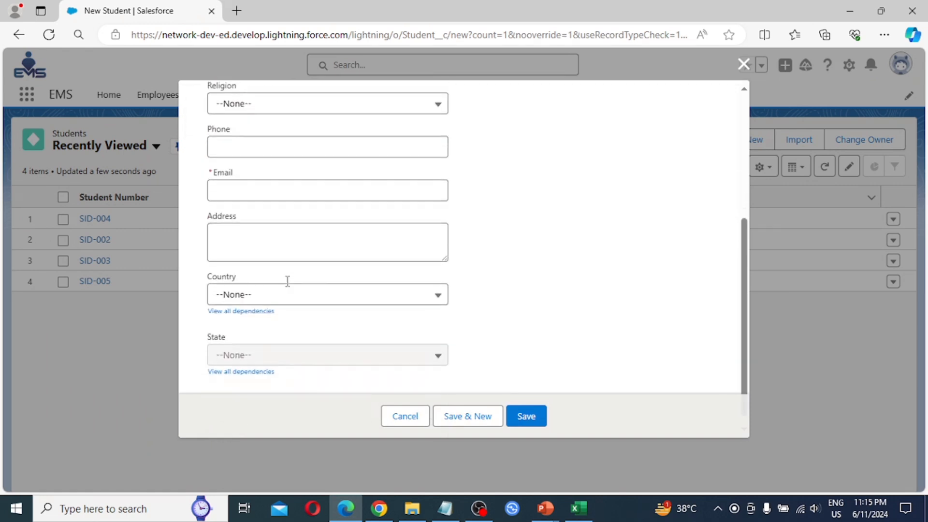
{"action": "scroll", "coordinate": [290, 302], "scroll_direction": "up", "scroll_amount": 5}
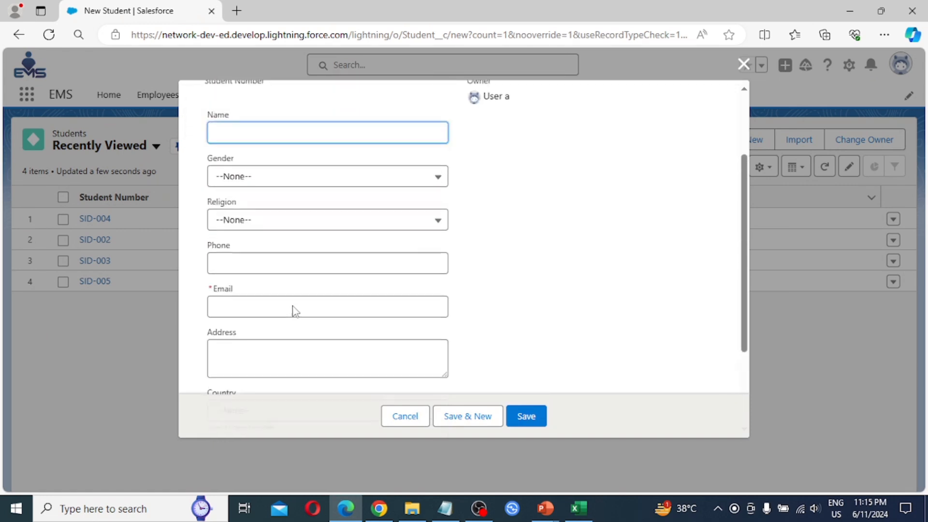
{"action": "scroll", "coordinate": [292, 306], "scroll_direction": "up", "scroll_amount": 2}
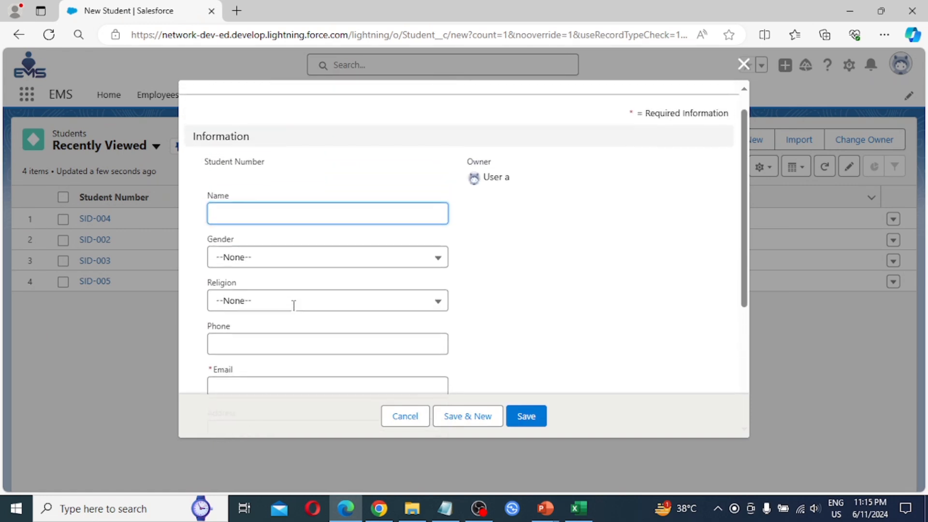
{"action": "left_click", "coordinate": [743, 64]}
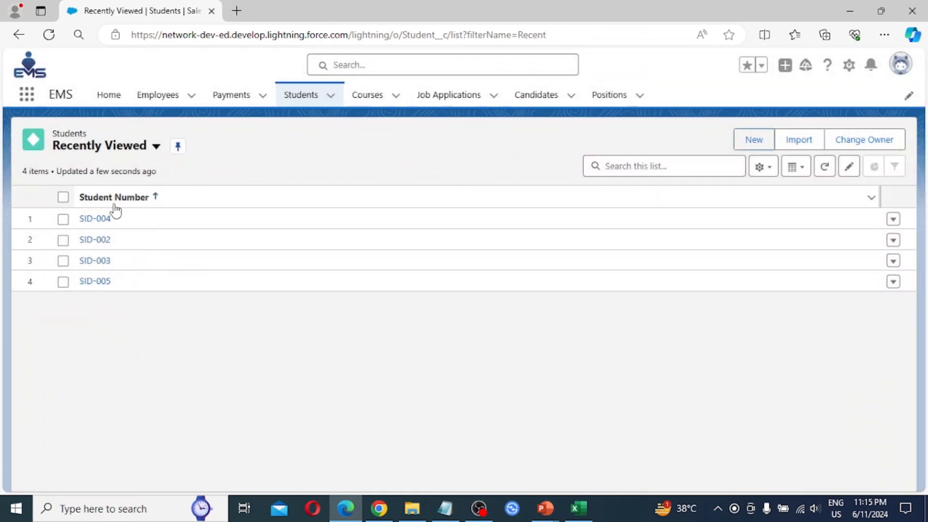
- Sort students by Student Number and open the SID-002 record to review its details
{"action": "left_click", "coordinate": [209, 199]}
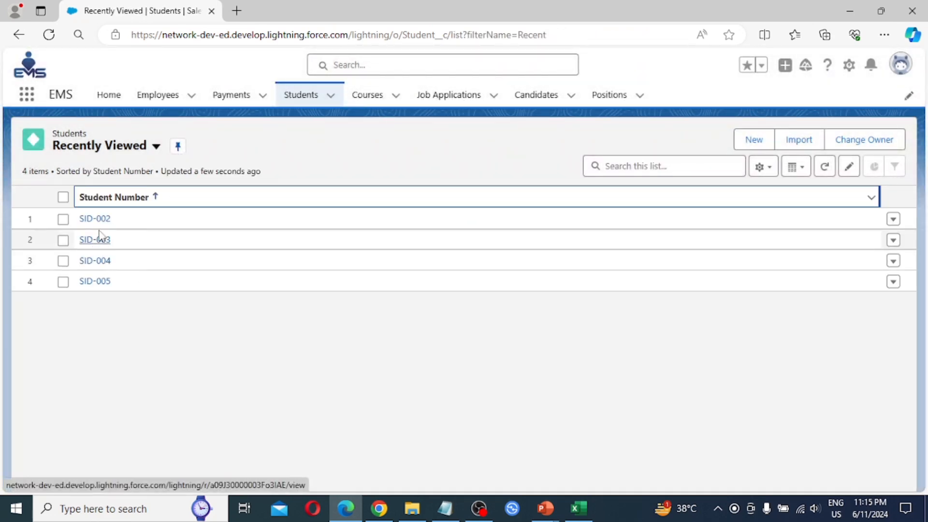
{"action": "left_click", "coordinate": [96, 220]}
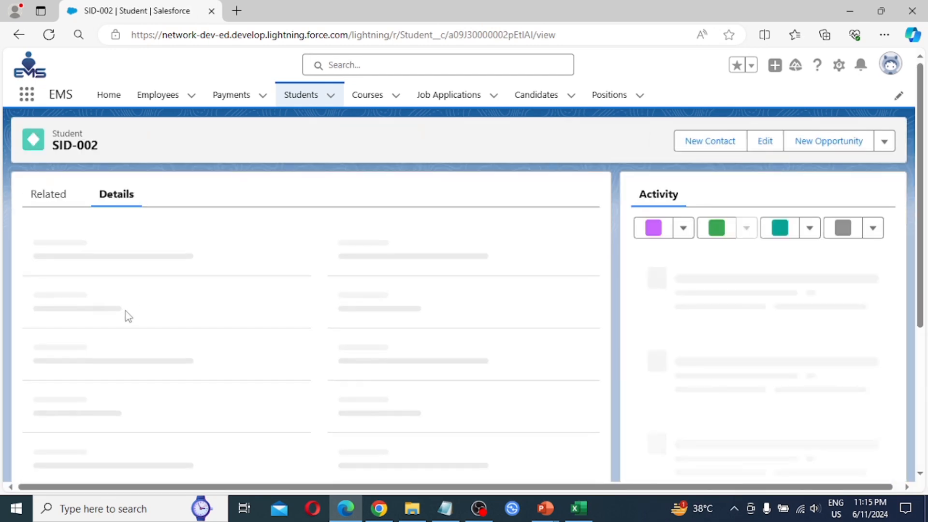
{"action": "scroll", "coordinate": [115, 355], "scroll_direction": "down", "scroll_amount": 3}
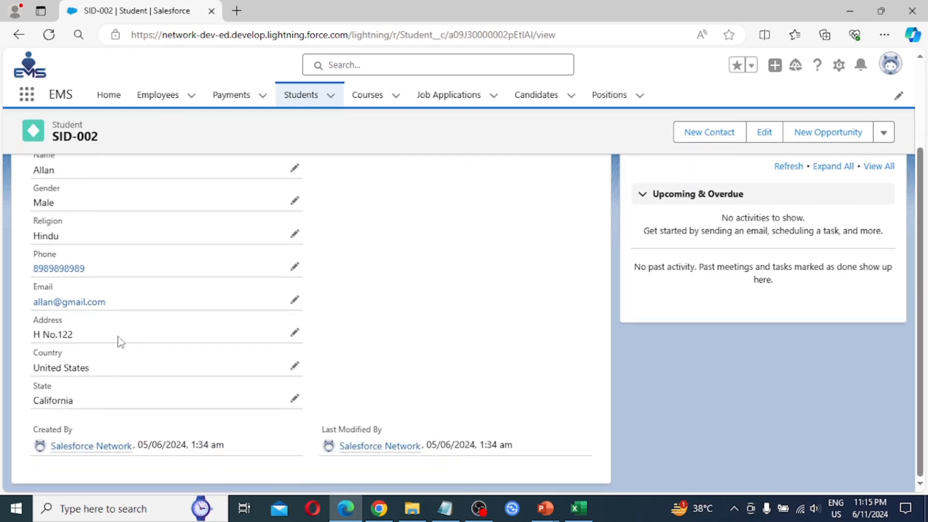
{"action": "scroll", "coordinate": [119, 337], "scroll_direction": "up", "scroll_amount": 3}
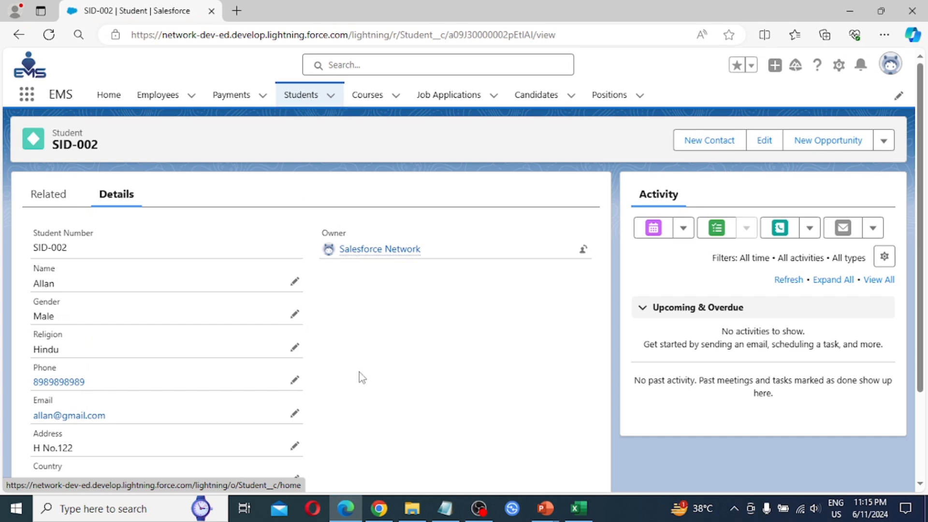
- In the admin's Setup window, verify the account and open System Administrator New for editing
{"action": "left_click", "coordinate": [379, 508]}
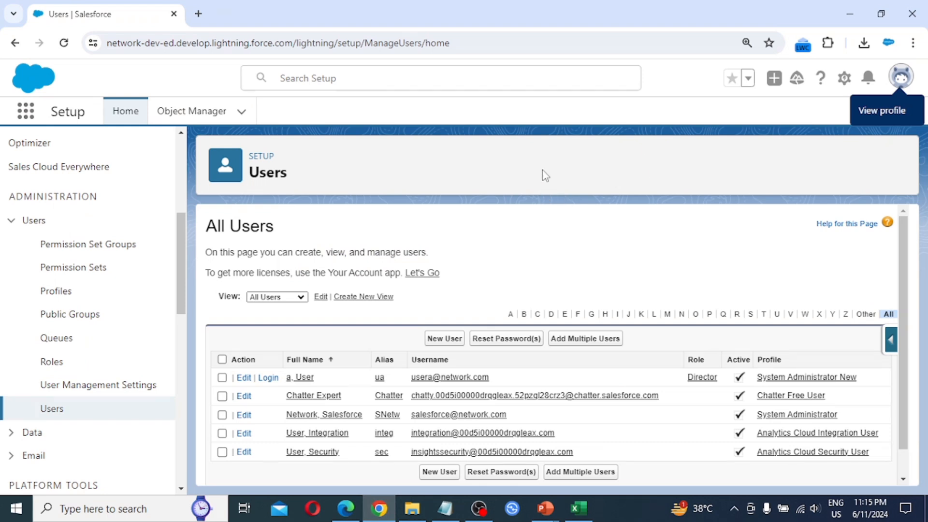
{"action": "left_click", "coordinate": [901, 76]}
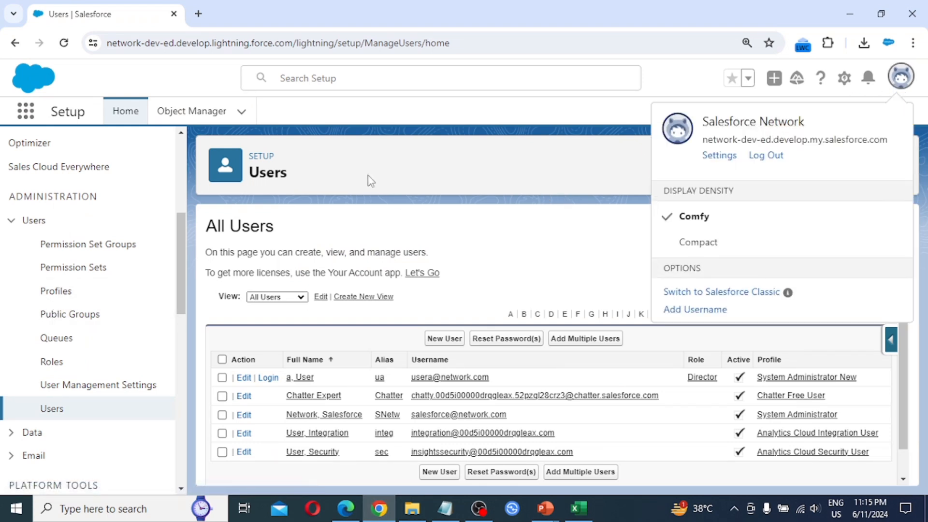
{"action": "left_click", "coordinate": [397, 167]}
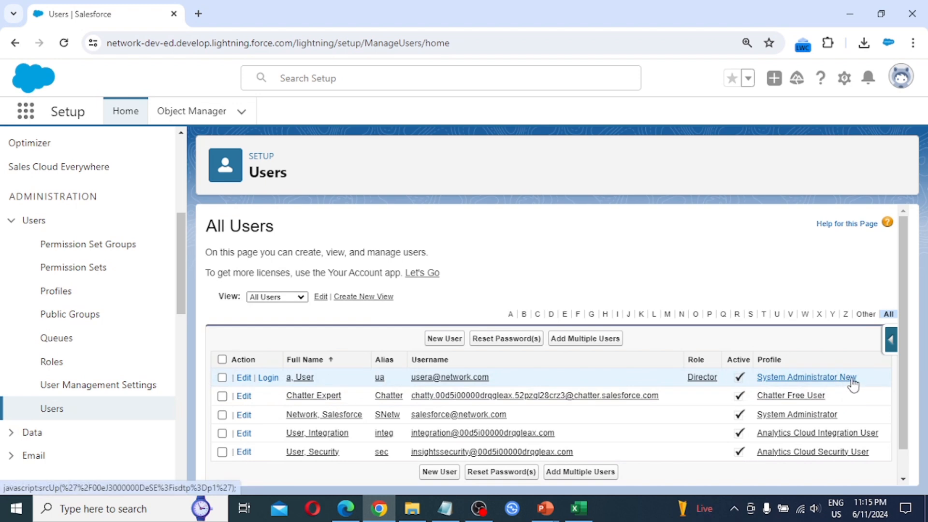
{"action": "left_click", "coordinate": [803, 378]}
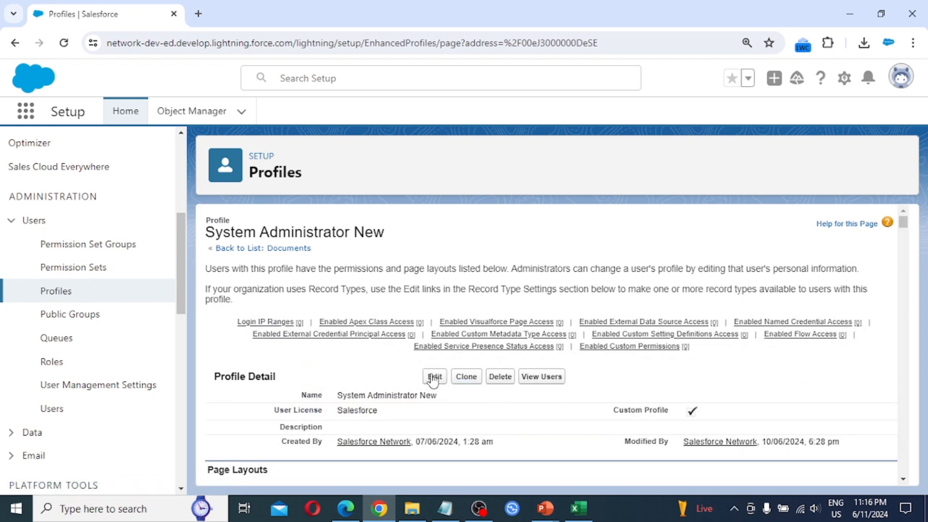
{"action": "left_click", "coordinate": [434, 377]}
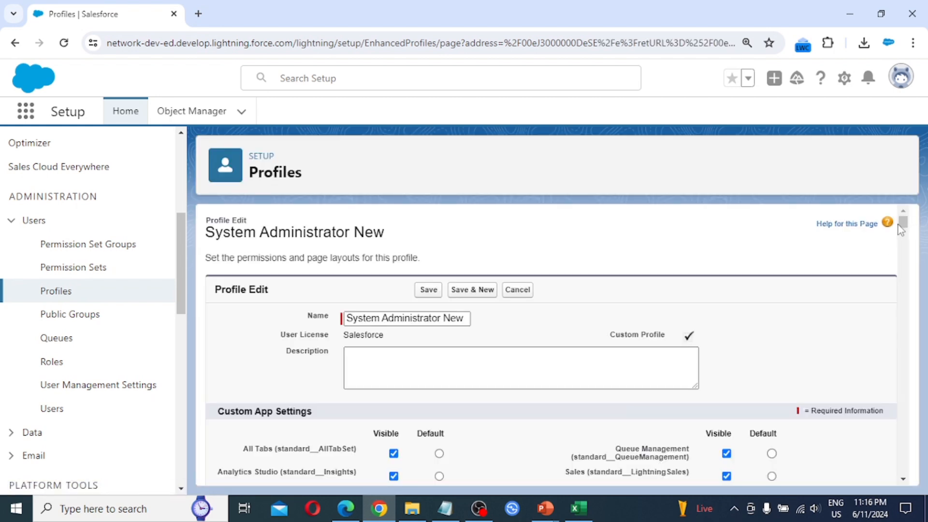
- Uncheck every Students object permission on System Administrator New and save the profile
{"action": "left_click_drag", "start_coordinate": [905, 227], "coordinate": [899, 464]}
{"action": "left_click", "coordinate": [835, 350]}
{"action": "left_click", "coordinate": [868, 350]}
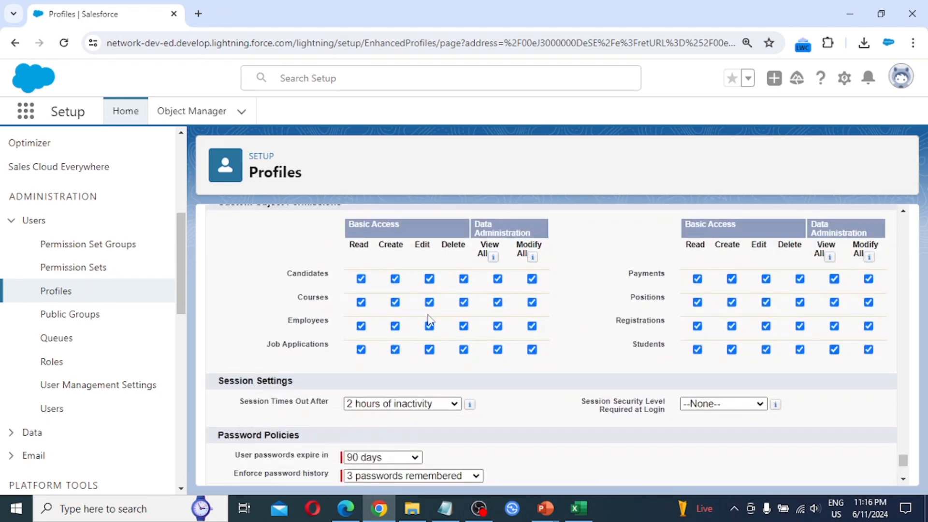
{"action": "left_click_drag", "start_coordinate": [903, 462], "coordinate": [902, 459]}
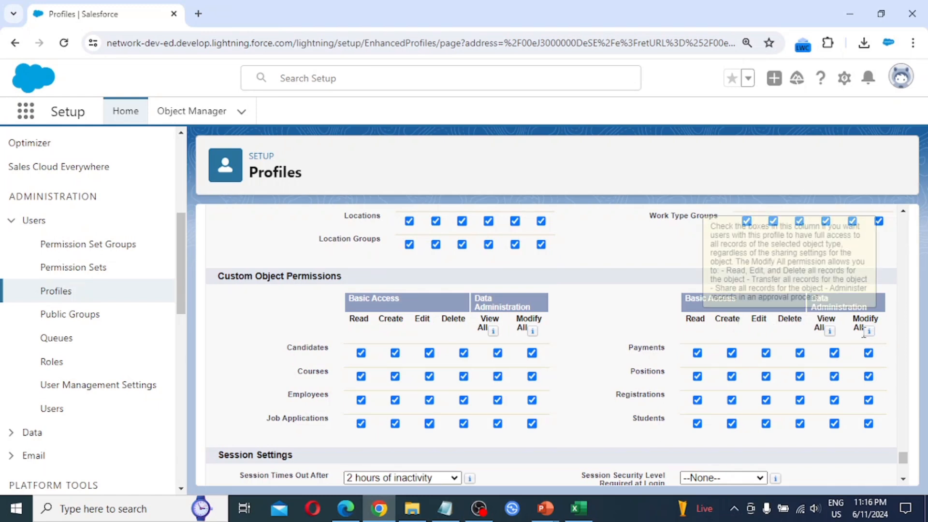
{"action": "left_click", "coordinate": [697, 424]}
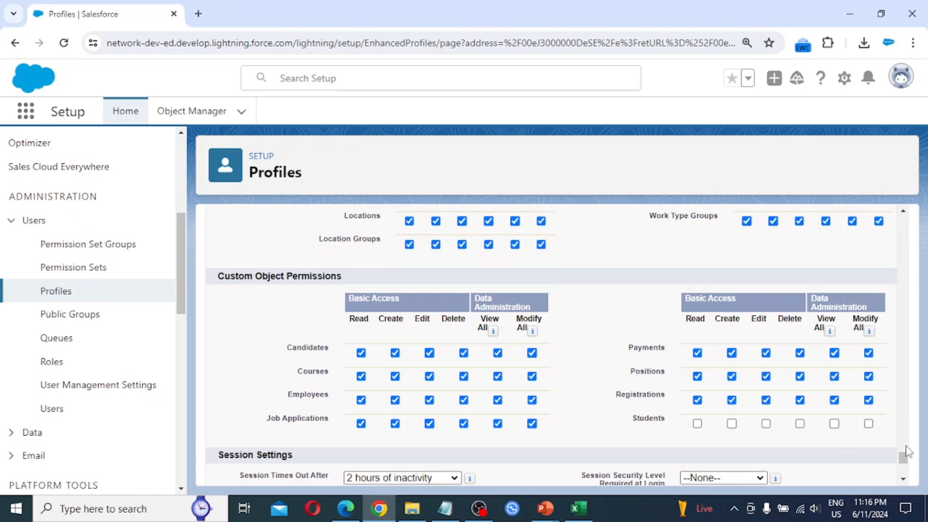
{"action": "left_click_drag", "start_coordinate": [902, 459], "coordinate": [903, 213]}
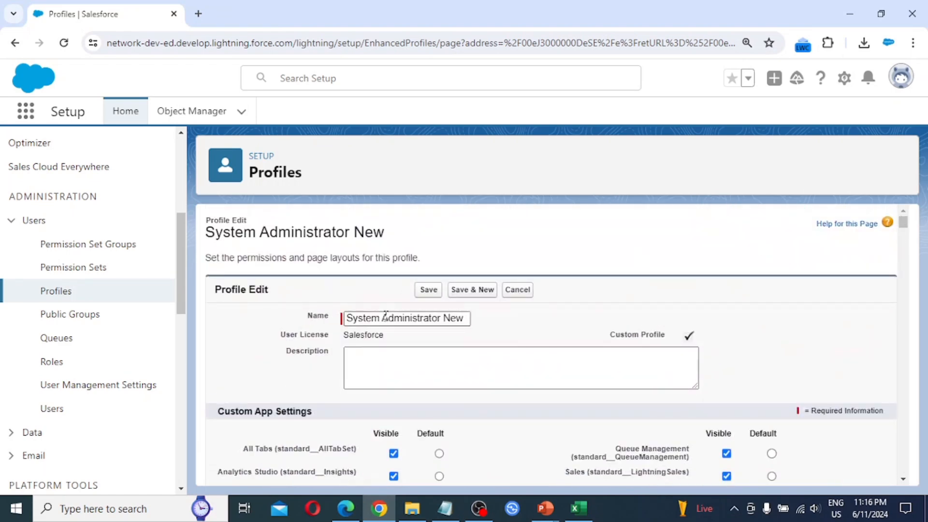
{"action": "left_click", "coordinate": [429, 291]}
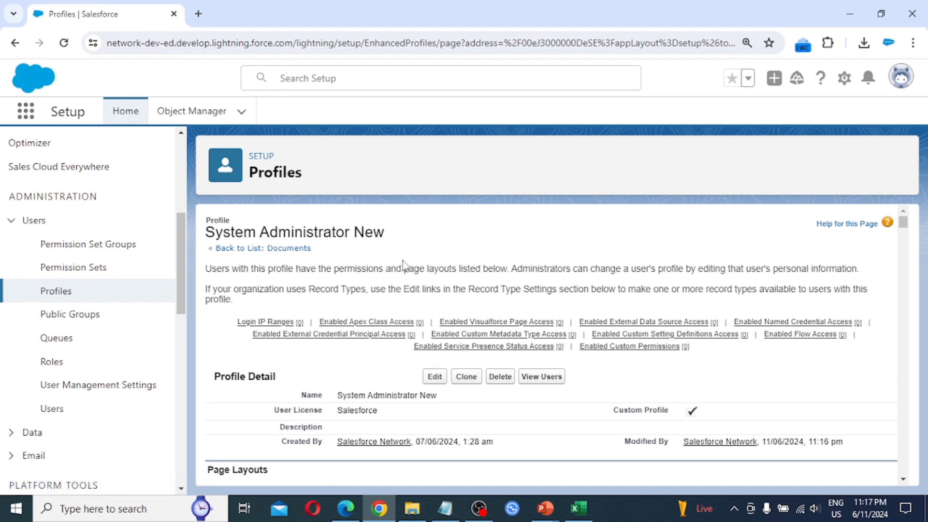
- As the test user, reload the app and view Payments and Courses; Students no longer appears
{"action": "left_click", "coordinate": [348, 510]}
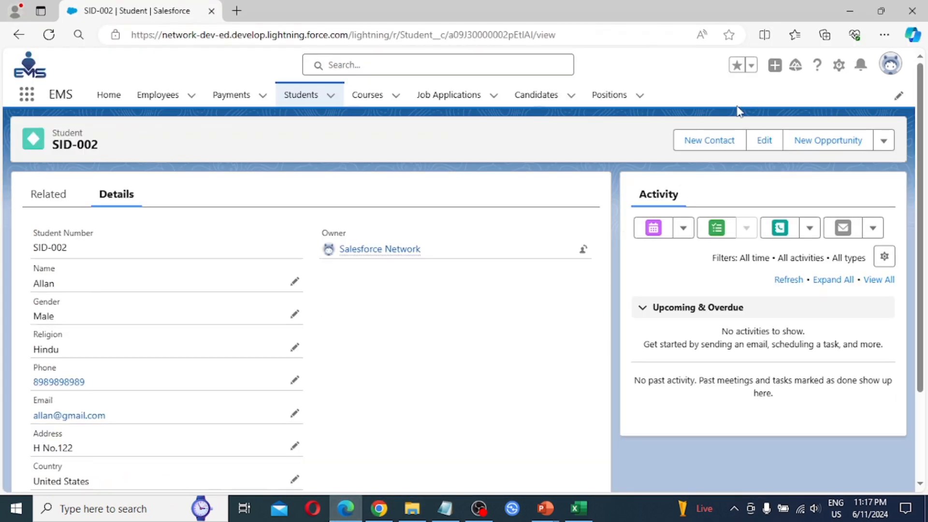
{"action": "left_click", "coordinate": [890, 67]}
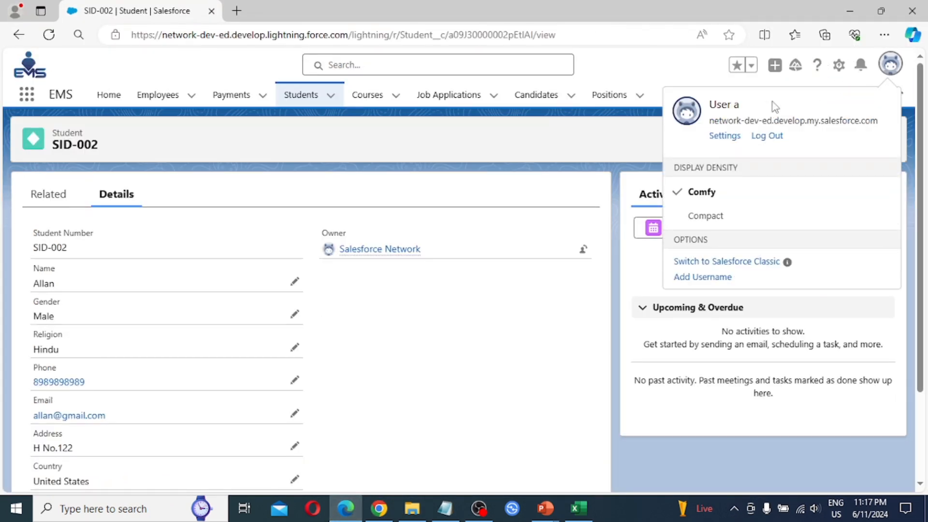
{"action": "left_click", "coordinate": [49, 39]}
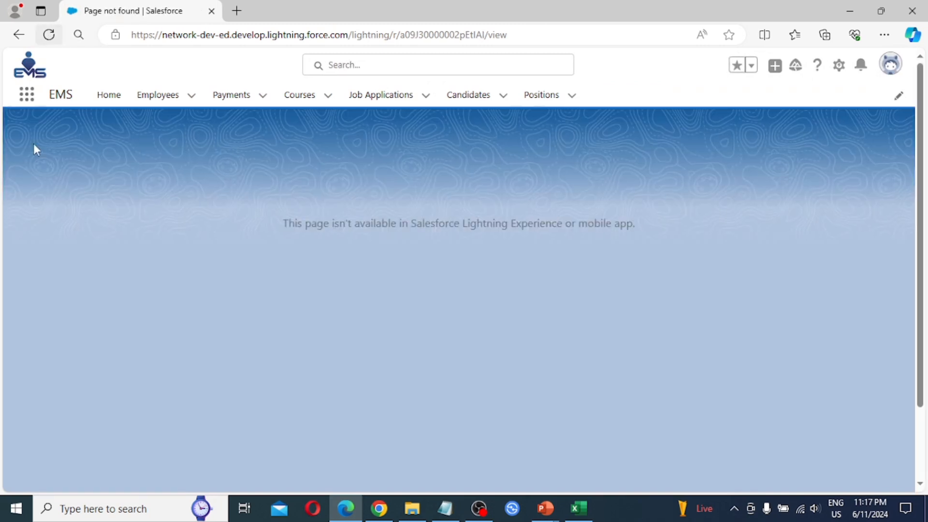
{"action": "left_click", "coordinate": [223, 97]}
{"action": "left_click", "coordinate": [300, 97]}
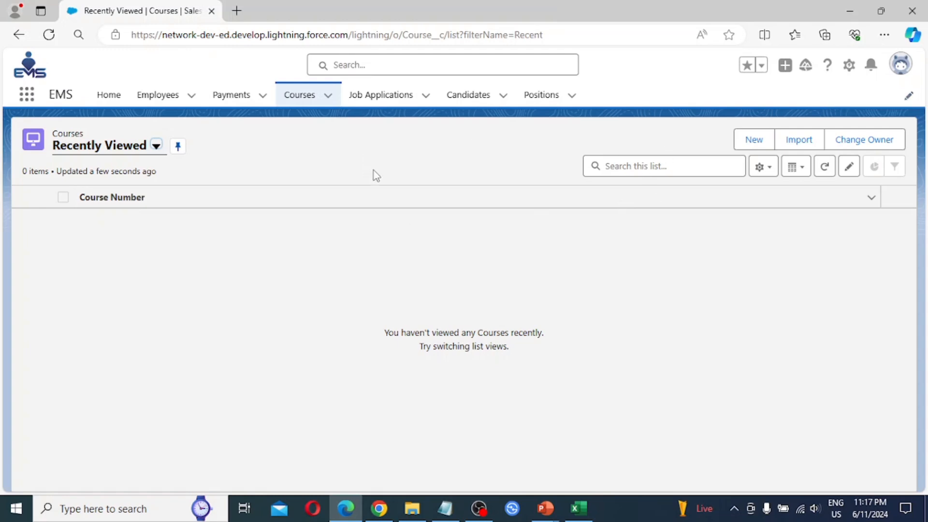
{"action": "left_click", "coordinate": [909, 96]}
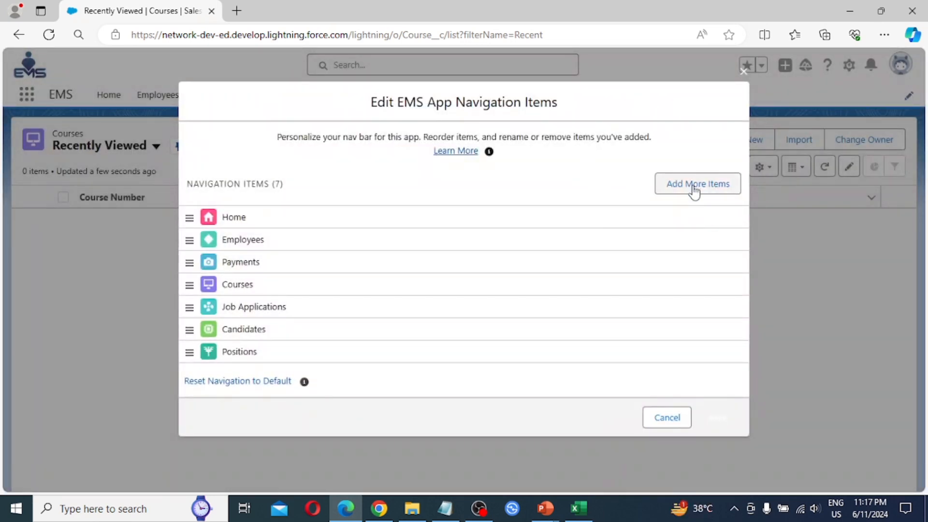
{"action": "left_click", "coordinate": [694, 188]}
{"action": "left_click", "coordinate": [208, 189]}
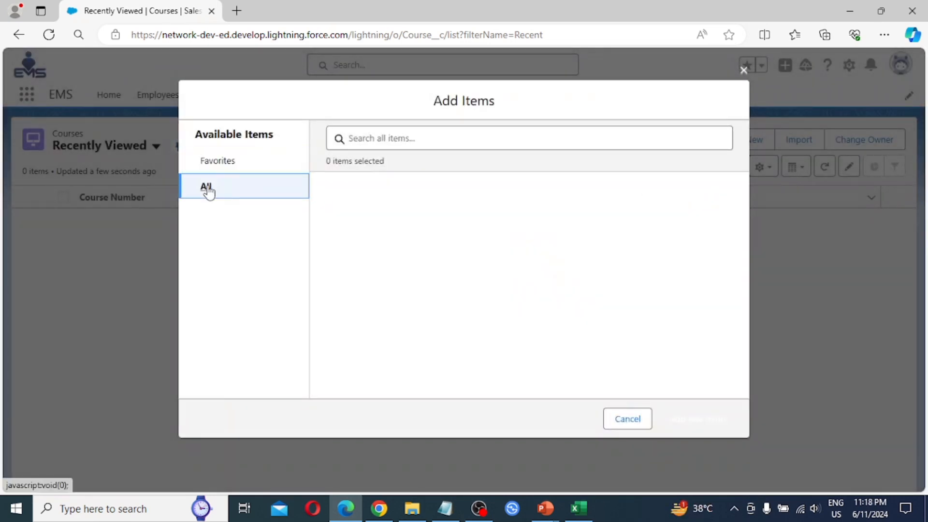
{"action": "left_click", "coordinate": [422, 140]}
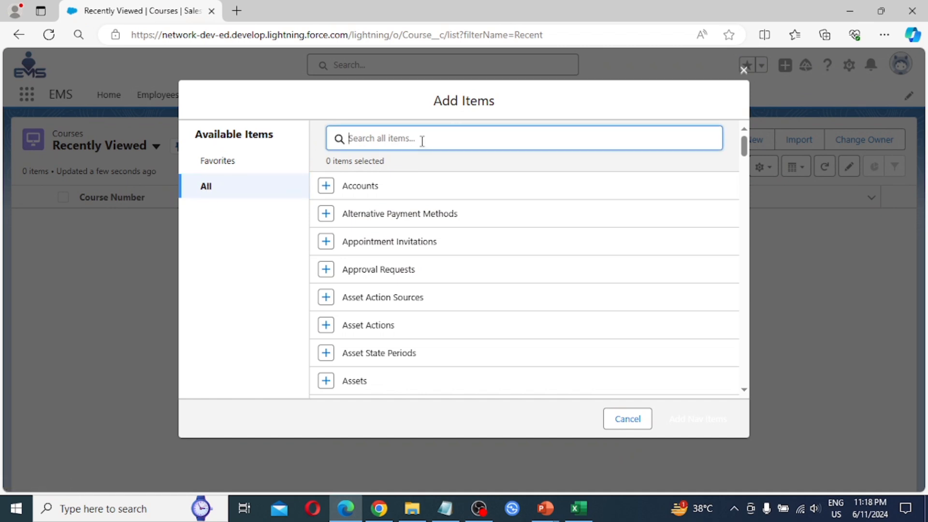
{"action": "type", "text": "student"}
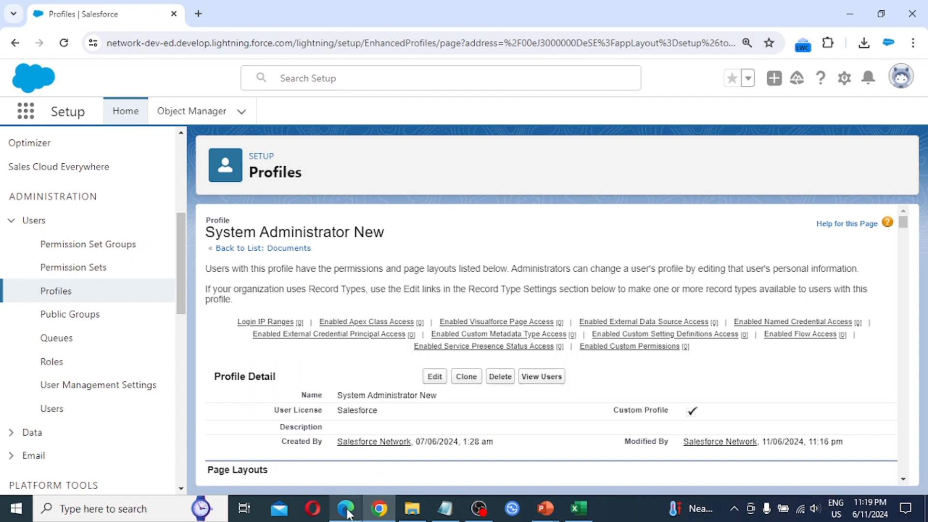
{"action": "left_click", "coordinate": [347, 511]}
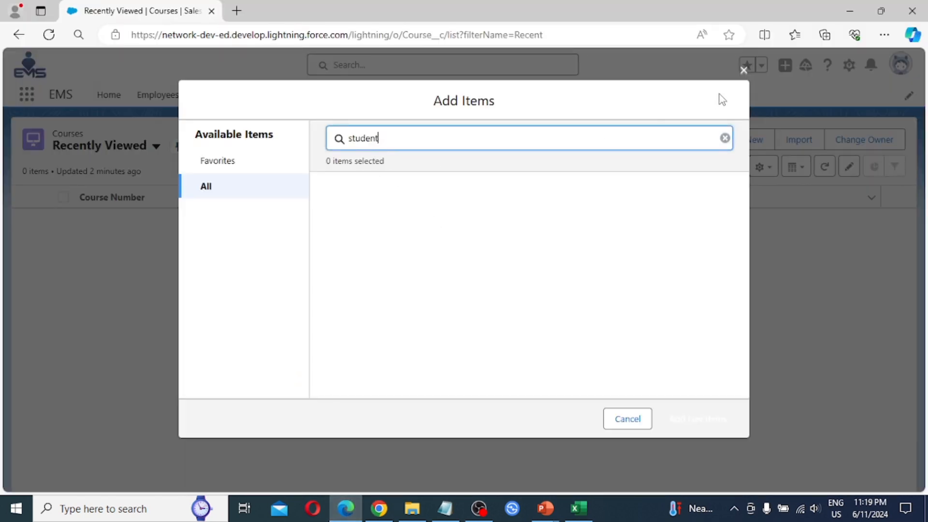
{"action": "left_click", "coordinate": [743, 71]}
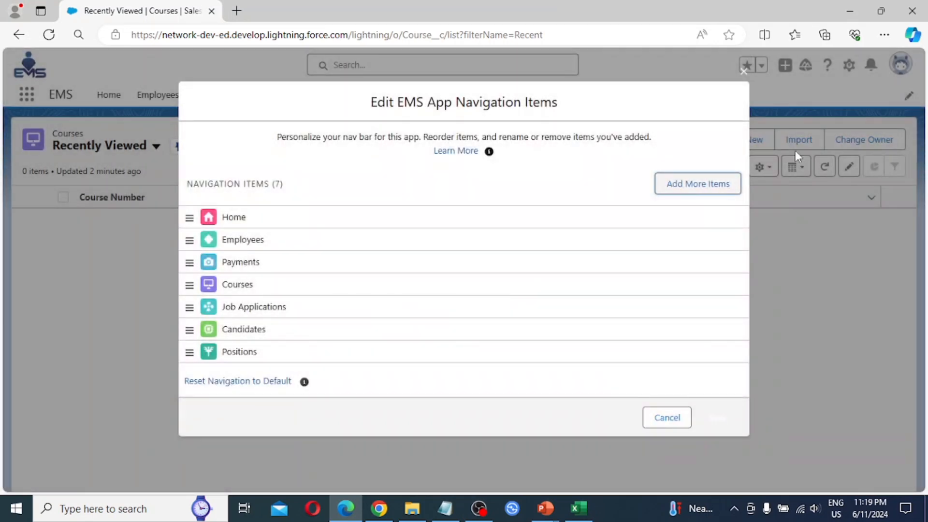
{"action": "left_click", "coordinate": [666, 417]}
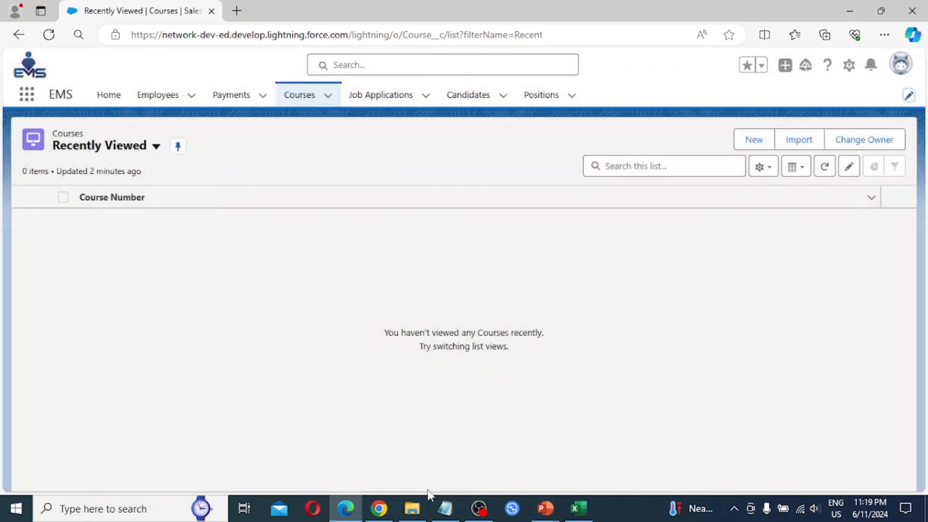
- Re-tick read, create, edit, delete, View All and Modify All on Students and save the profile
{"action": "left_click", "coordinate": [379, 509]}
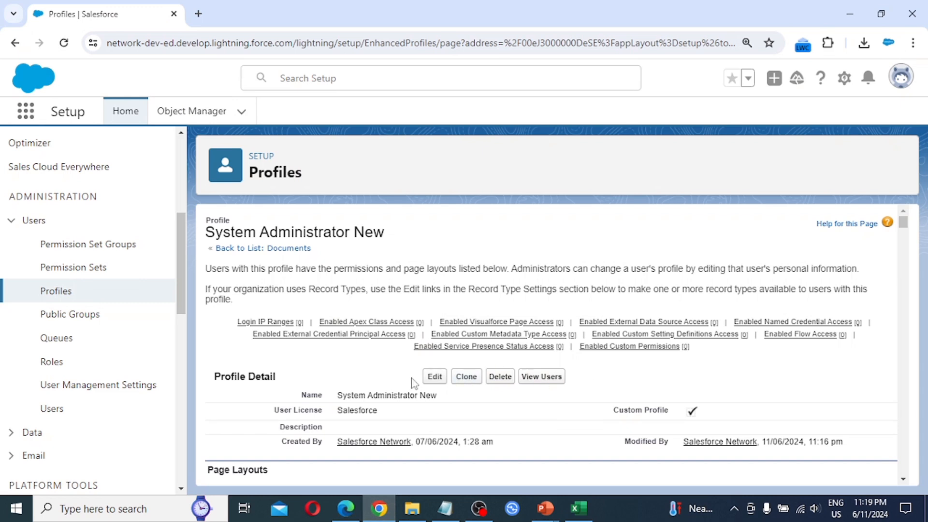
{"action": "left_click", "coordinate": [434, 381]}
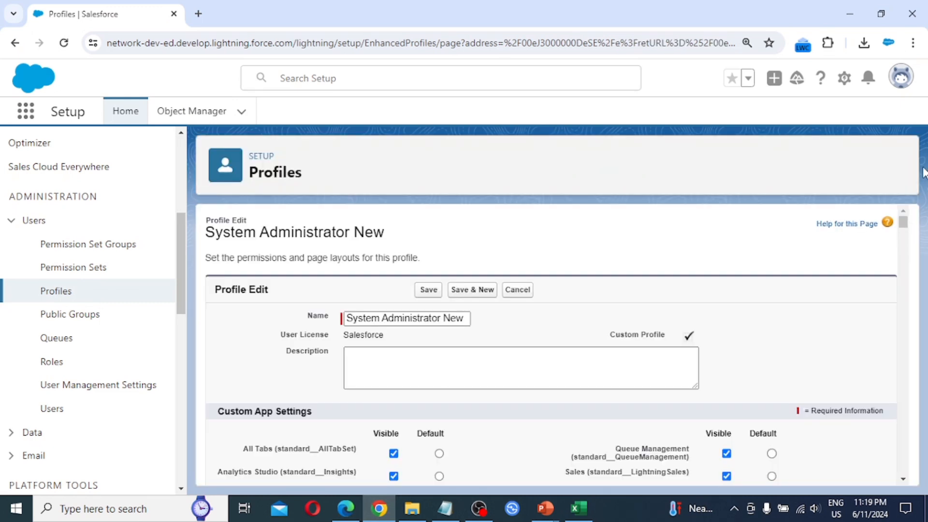
{"action": "left_click_drag", "start_coordinate": [902, 225], "coordinate": [901, 460]}
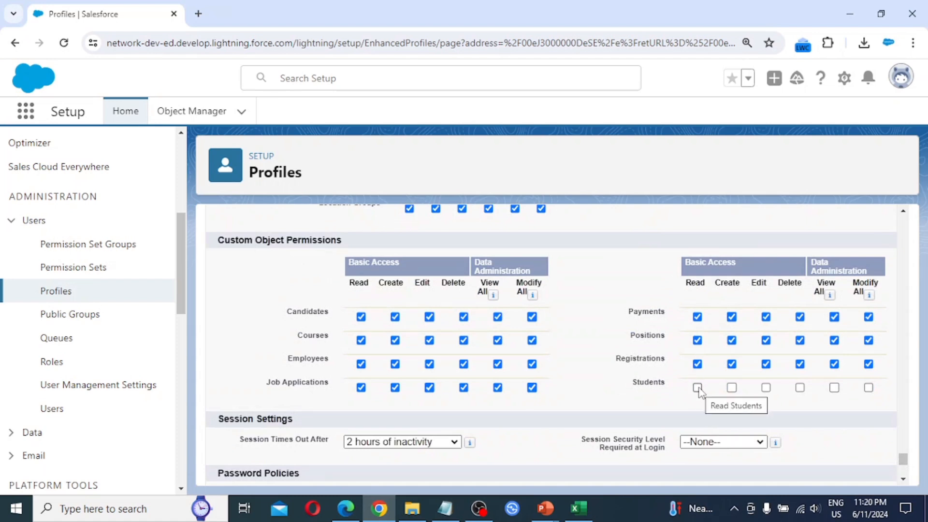
{"action": "left_click", "coordinate": [869, 388]}
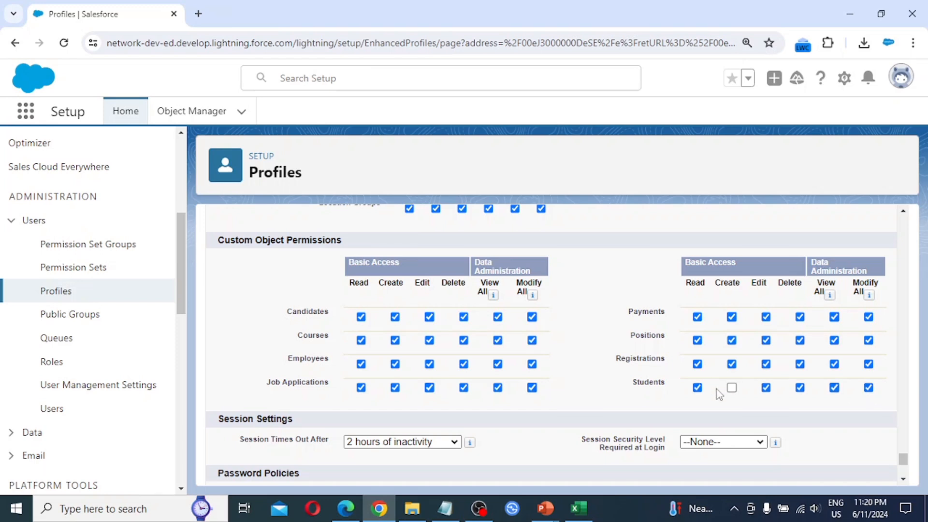
{"action": "left_click", "coordinate": [732, 387]}
{"action": "left_click_drag", "start_coordinate": [903, 459], "coordinate": [908, 474]}
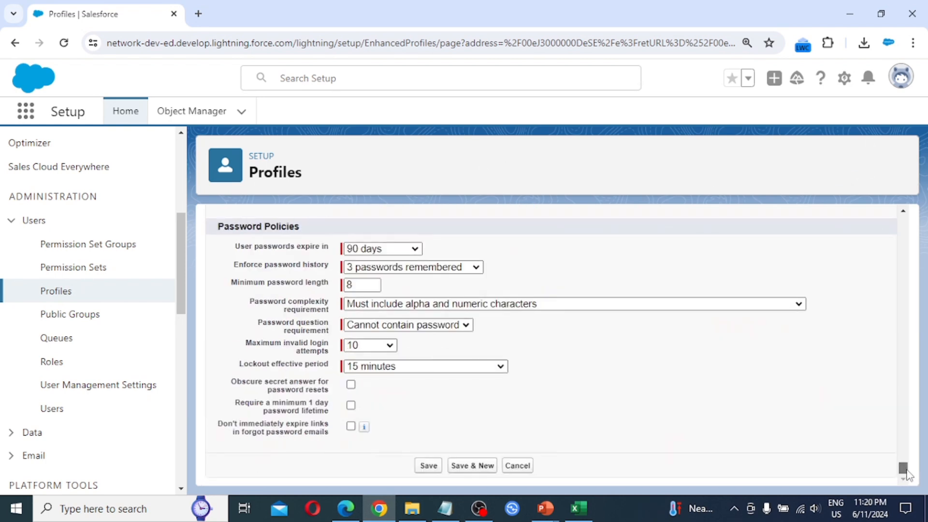
{"action": "left_click", "coordinate": [428, 465]}
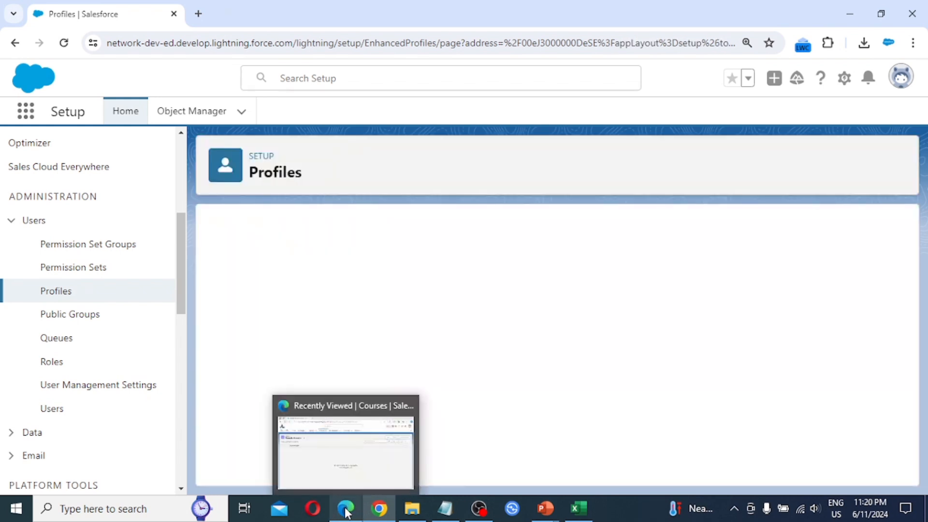
{"action": "left_click", "coordinate": [345, 508]}
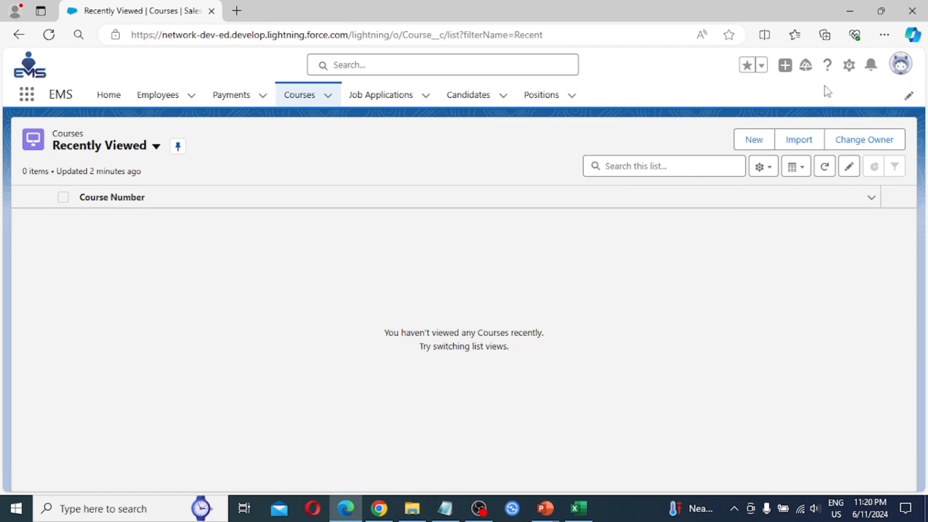
- Reload the test user's session, open the restored Students list, and start a New Student record
{"action": "left_click", "coordinate": [900, 63]}
{"action": "left_click", "coordinate": [61, 96]}
{"action": "left_click", "coordinate": [48, 35]}
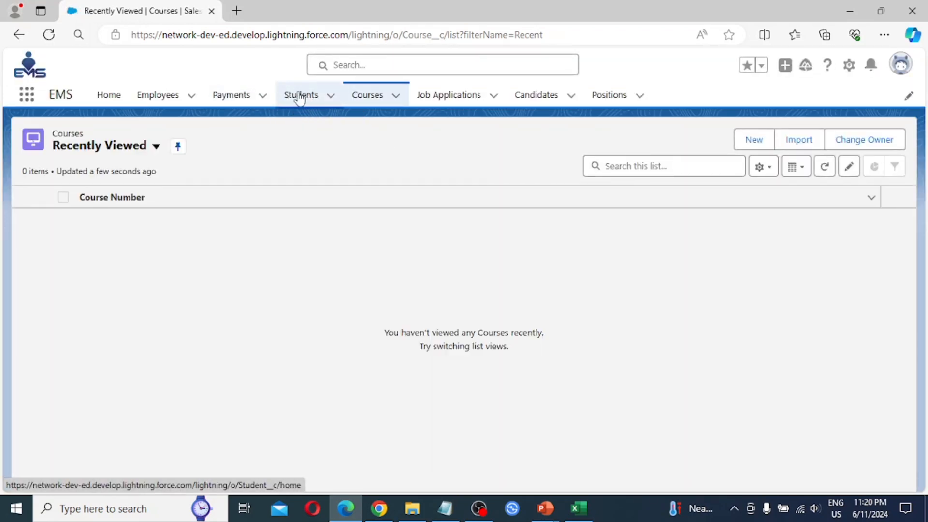
{"action": "left_click", "coordinate": [302, 96]}
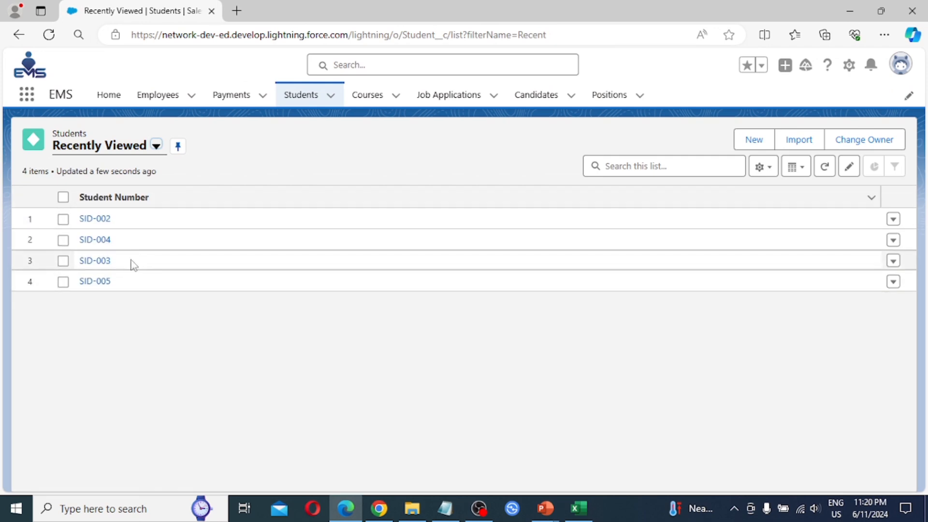
{"action": "left_click", "coordinate": [755, 140]}
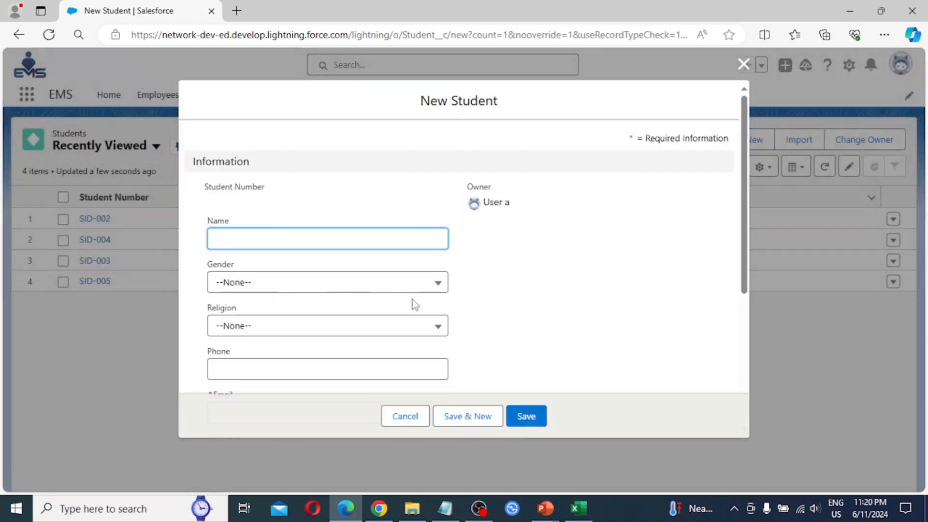